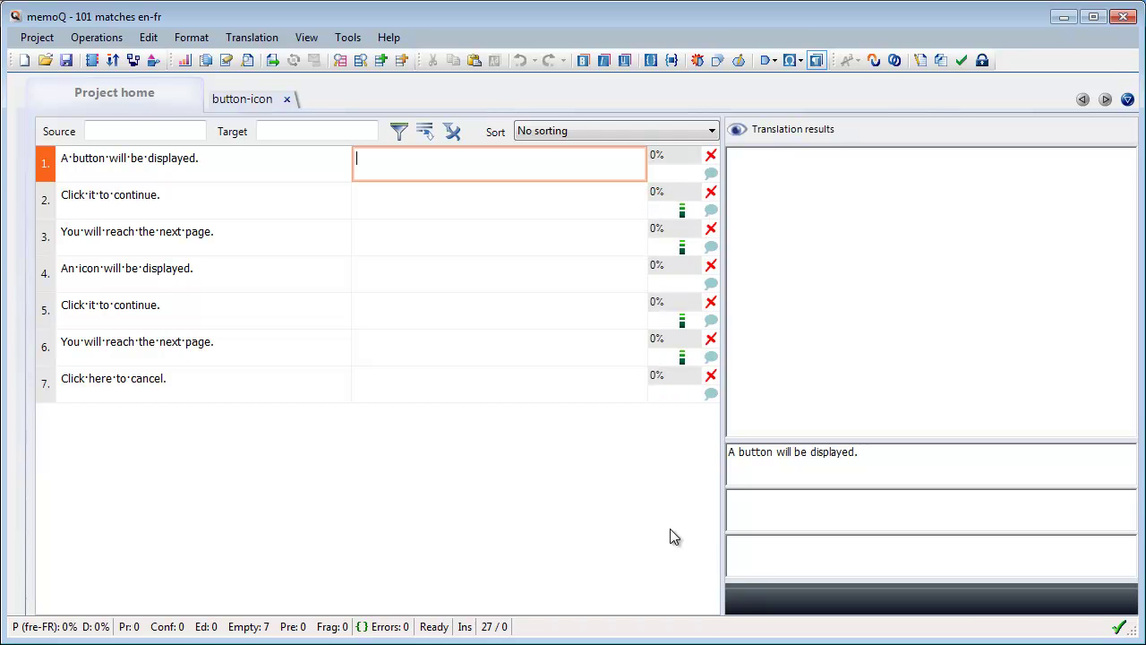
Step: Paste and confirm French for segments 1–3, then correct segment 4 to 'Une icône va s'afficher.'
type("Un bouton va s'afficher.")
key("ctrl+Return")
type("Cliquez-le pour continuer.")
key("ctrl+Return")
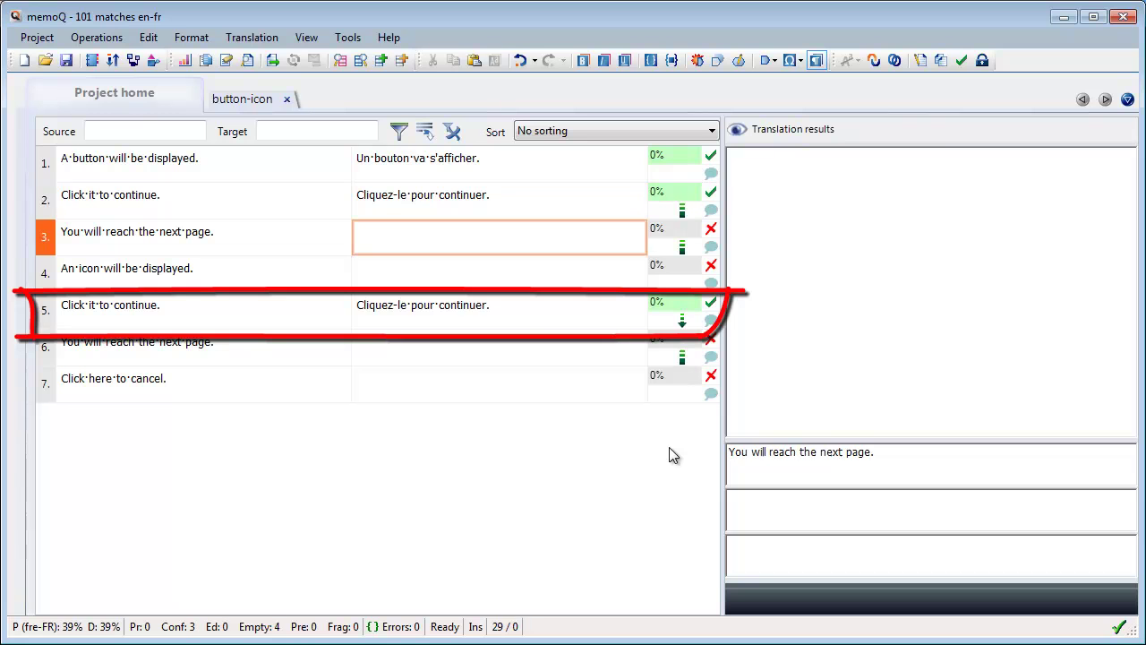
type("Vous passerez à la page suivante.")
key("ctrl+Return")
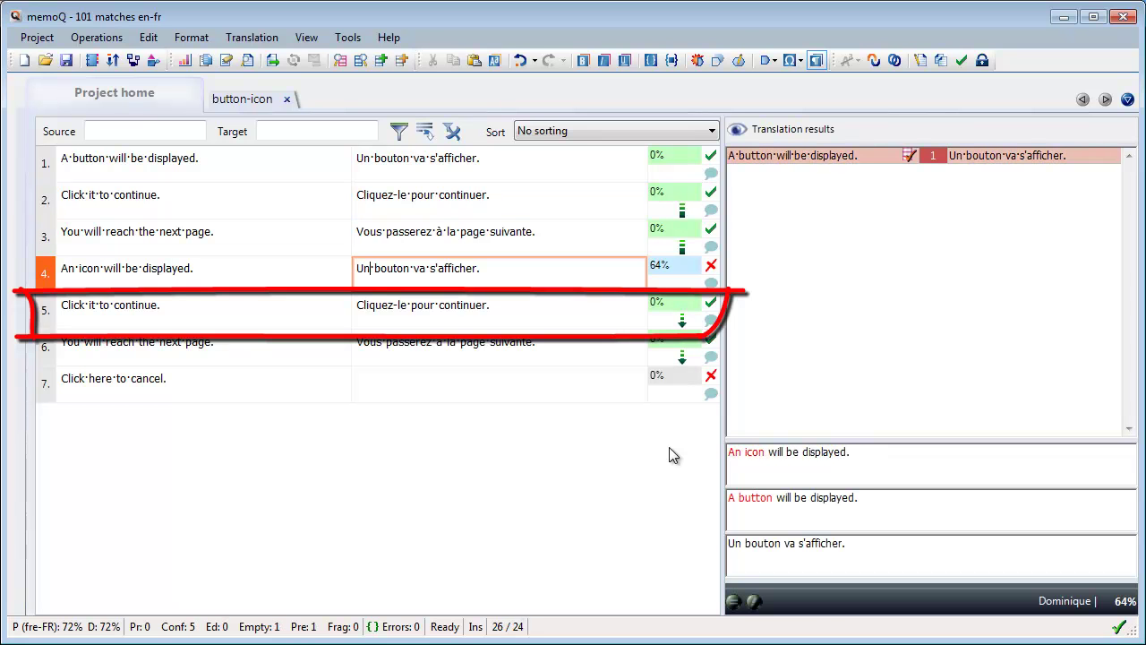
type("e icône")
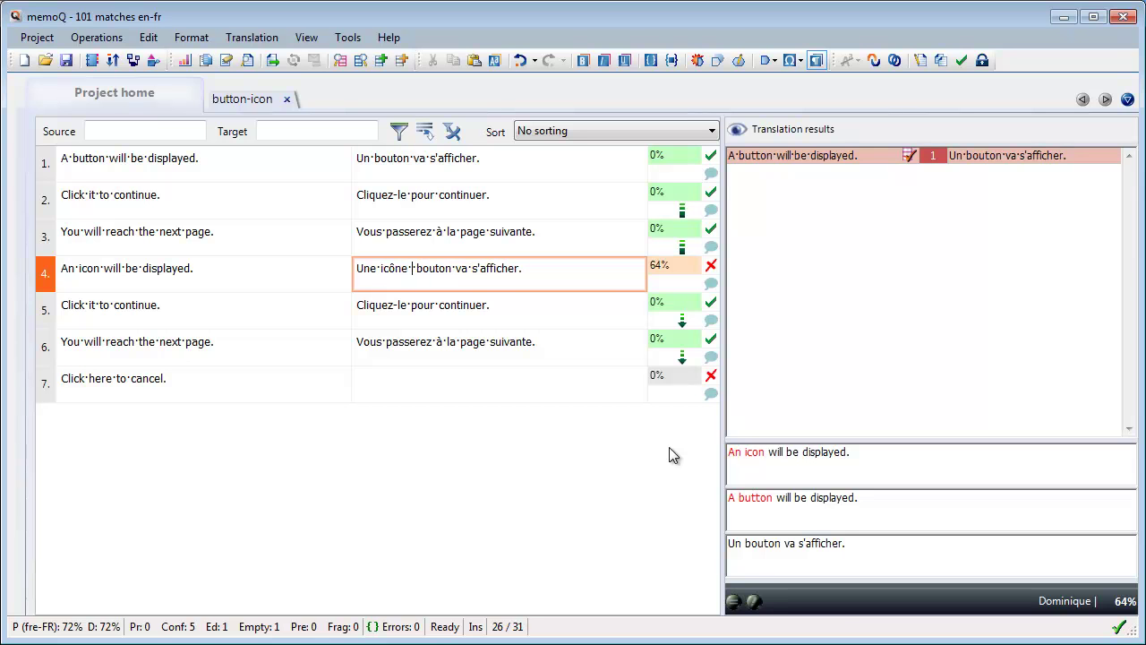
key("Delete")
key("Delete")
key("Delete")
key("Delete")
key("Delete")
key("Delete")
key("Delete")
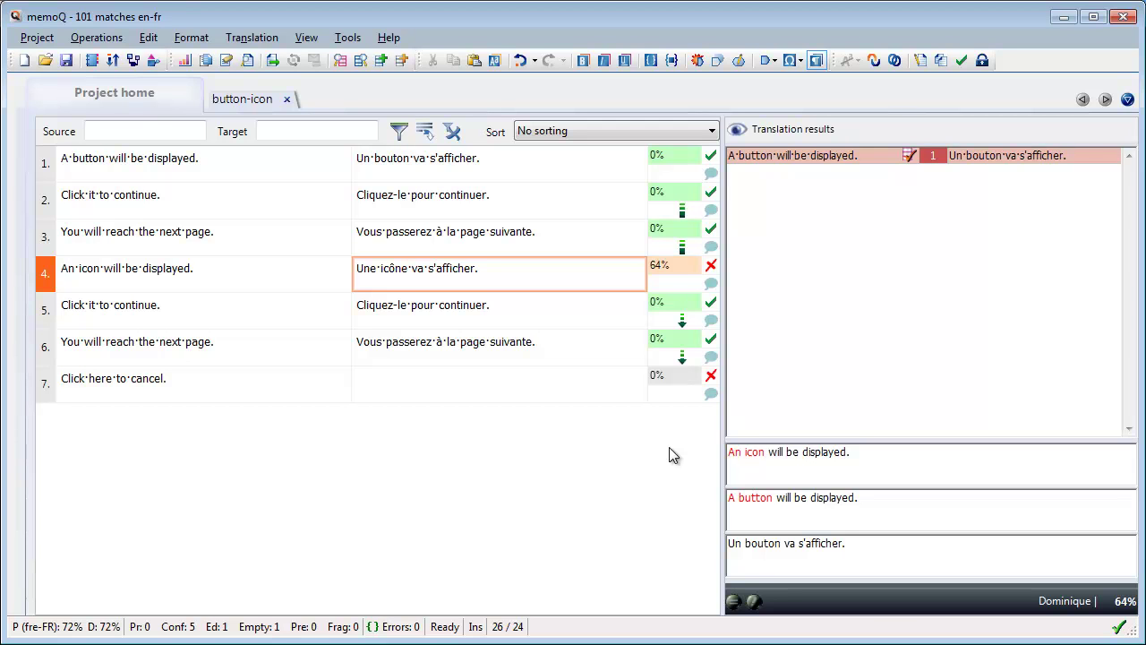
Step: Confirm segment 4, change segment 5 to 'Cliquez-la pour continuer.', and confirm segment 7 'Cliquez ici pour annuler.'
key("ctrl+Return")
left_click(400, 306)
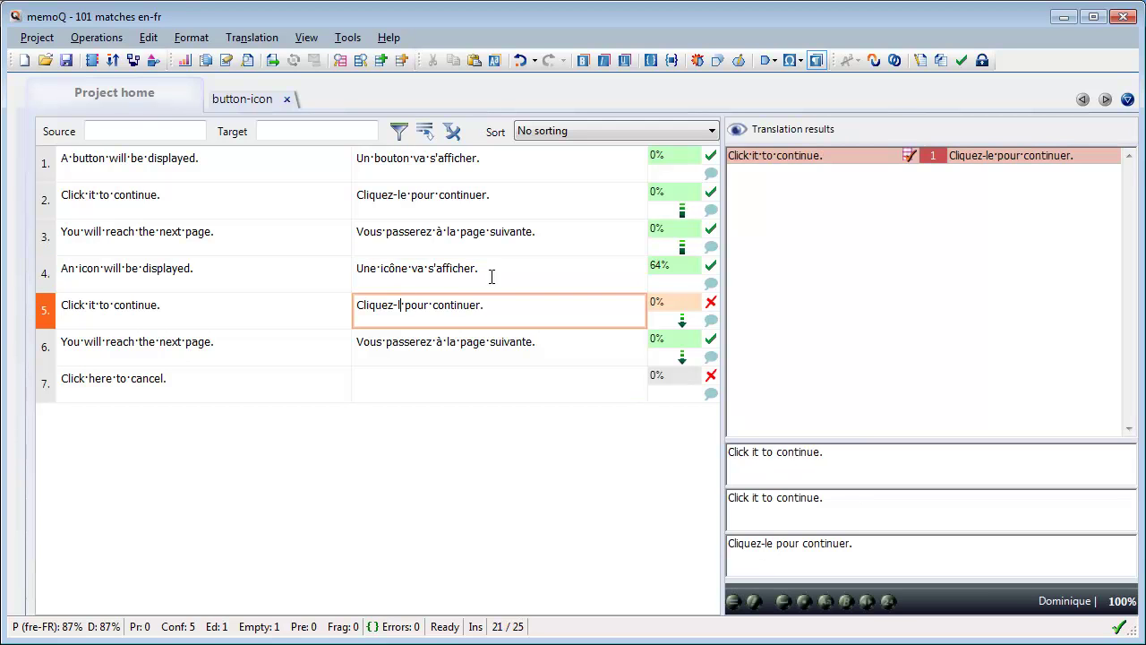
type("a")
key("ctrl+Return")
type("Cliquez ici pour annuler.")
key("ctrl+Return")
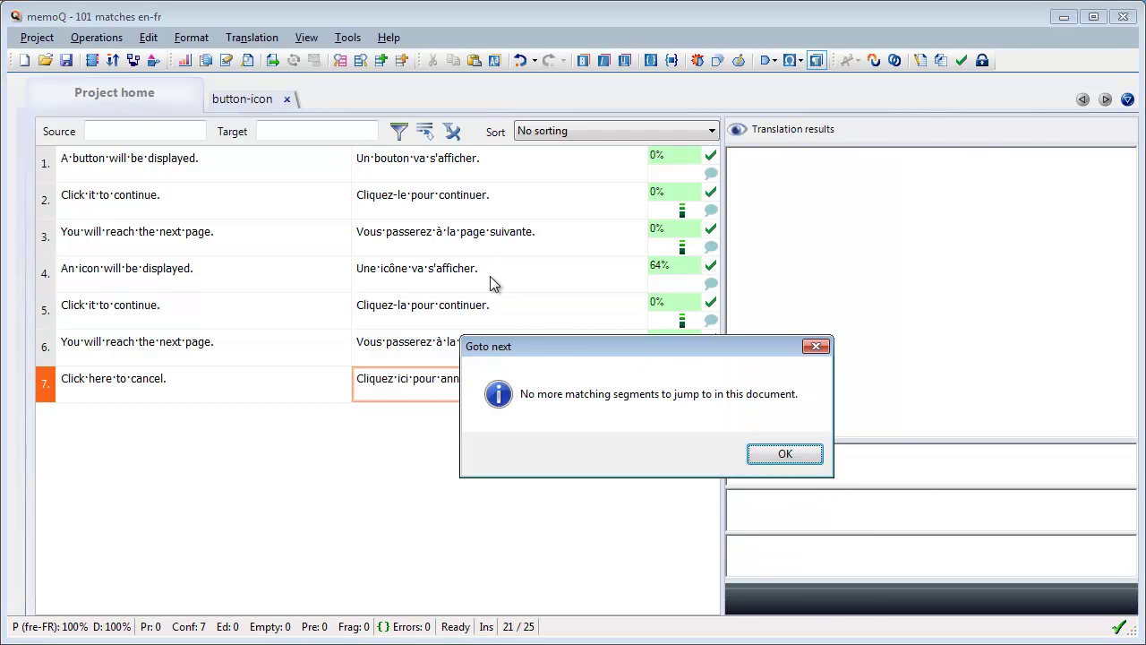
key("Return")
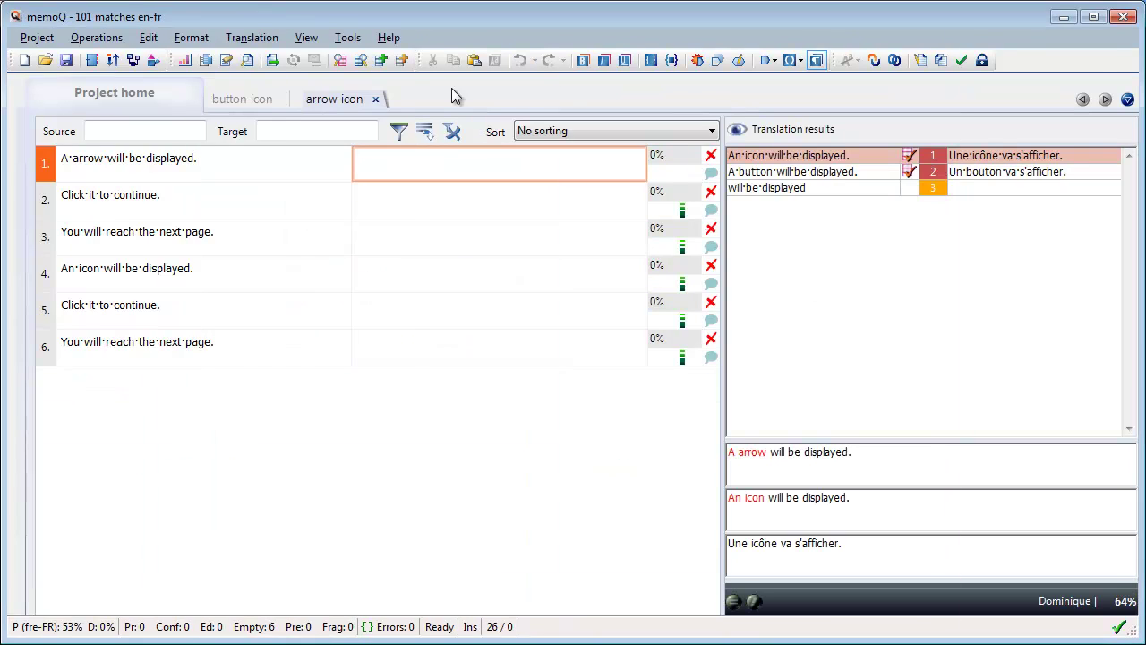
Step: Pre-translate the arrow-icon document from the TM with Exact match lookup
left_click(204, 59)
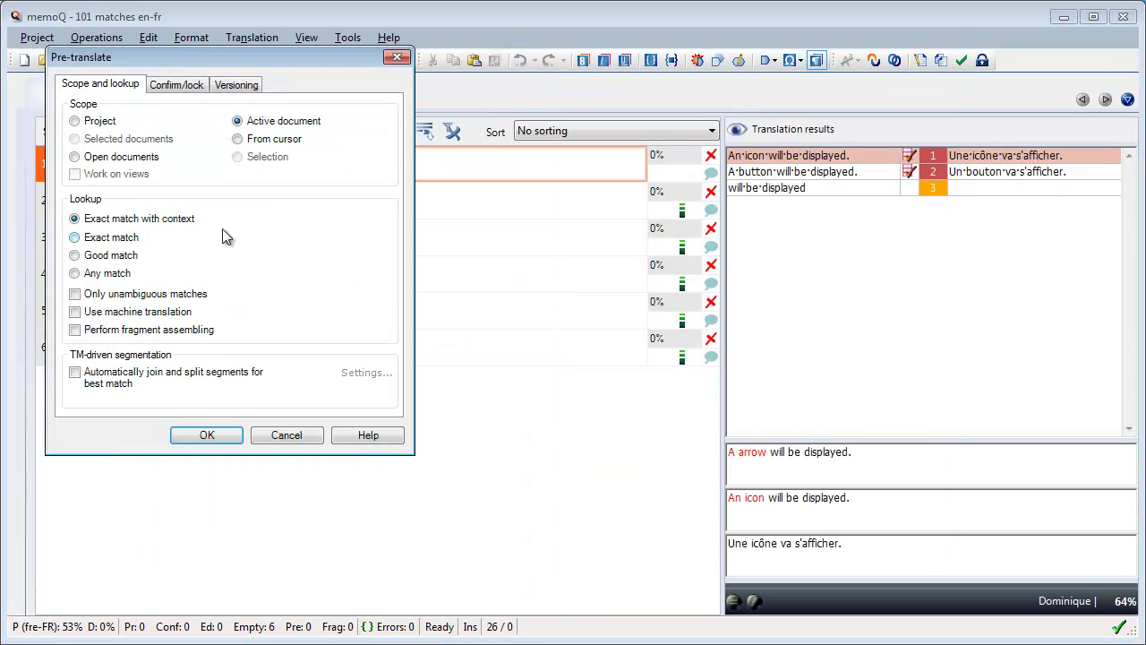
left_click(75, 238)
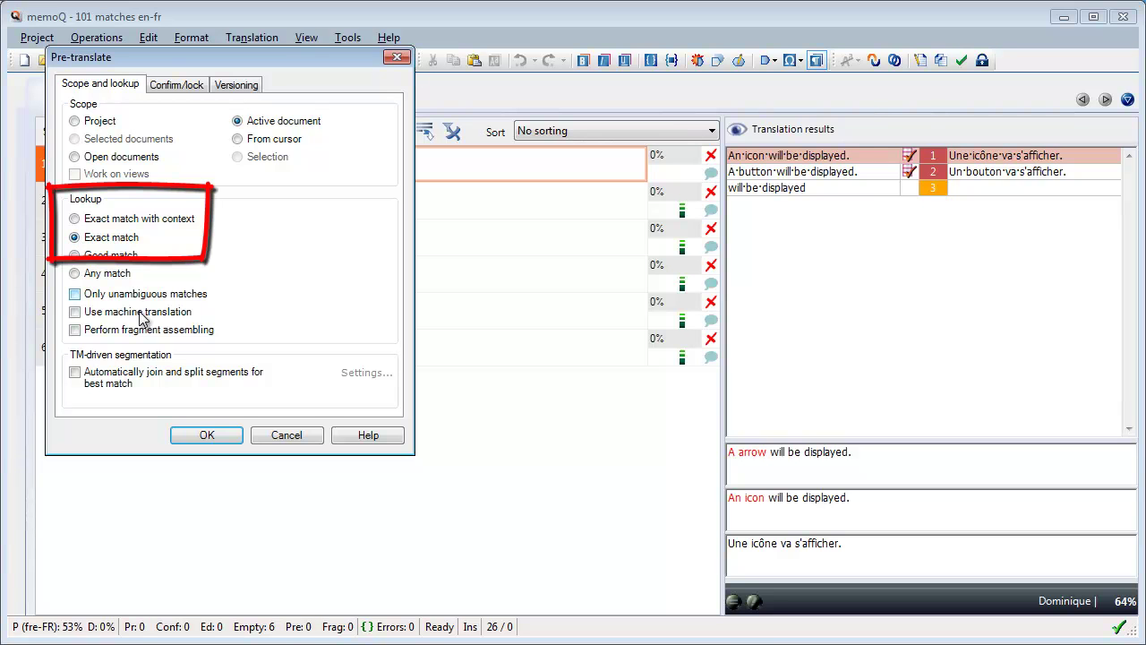
left_click(207, 435)
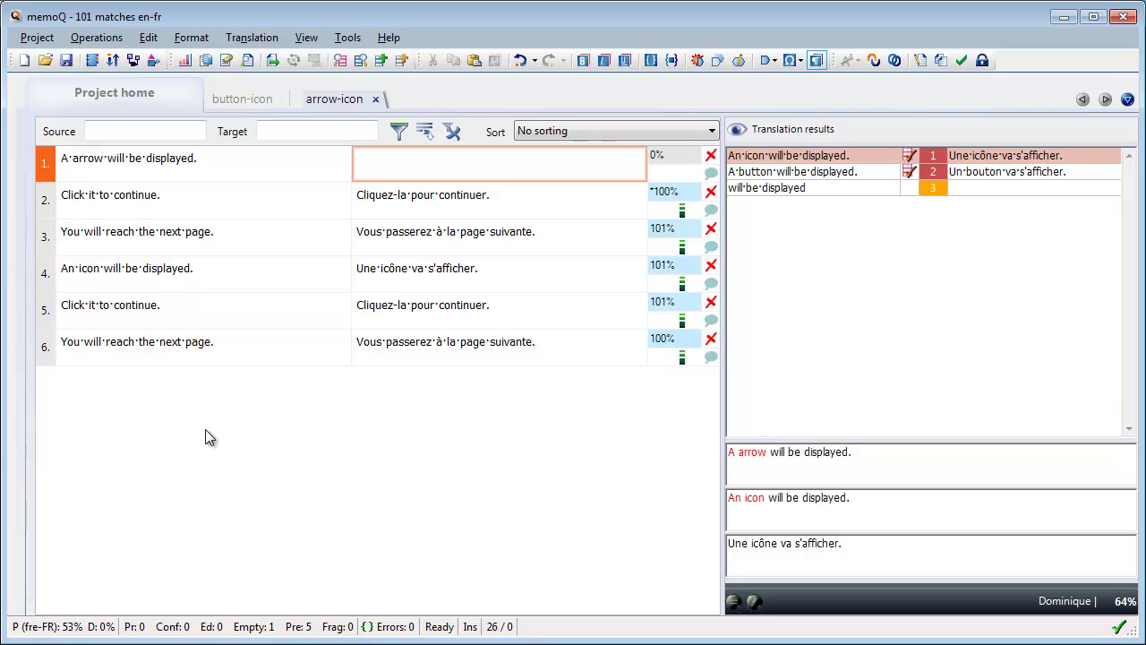
Step: Insert the top match into segment 1, change icône to flèche, and confirm it
key("ctrl+space")
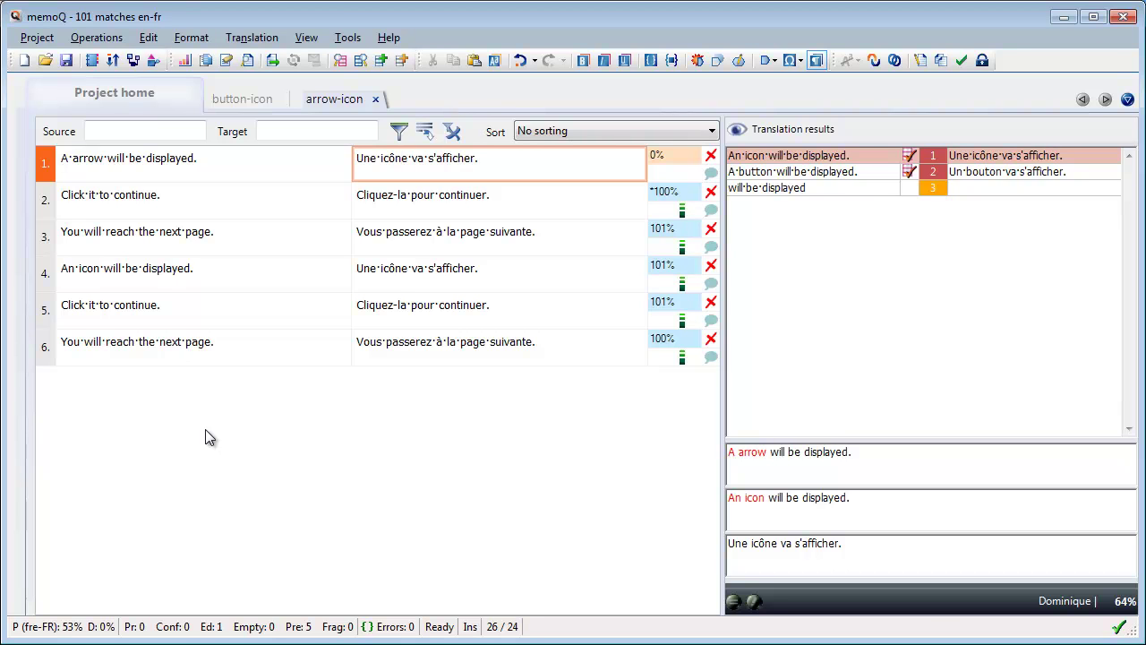
key("BackSpace")
key("BackSpace")
key("BackSpace")
key("BackSpace")
type("fle")
key("BackSpace")
type("èche")
key("Delete")
key("Delete")
key("ctrl+Return")
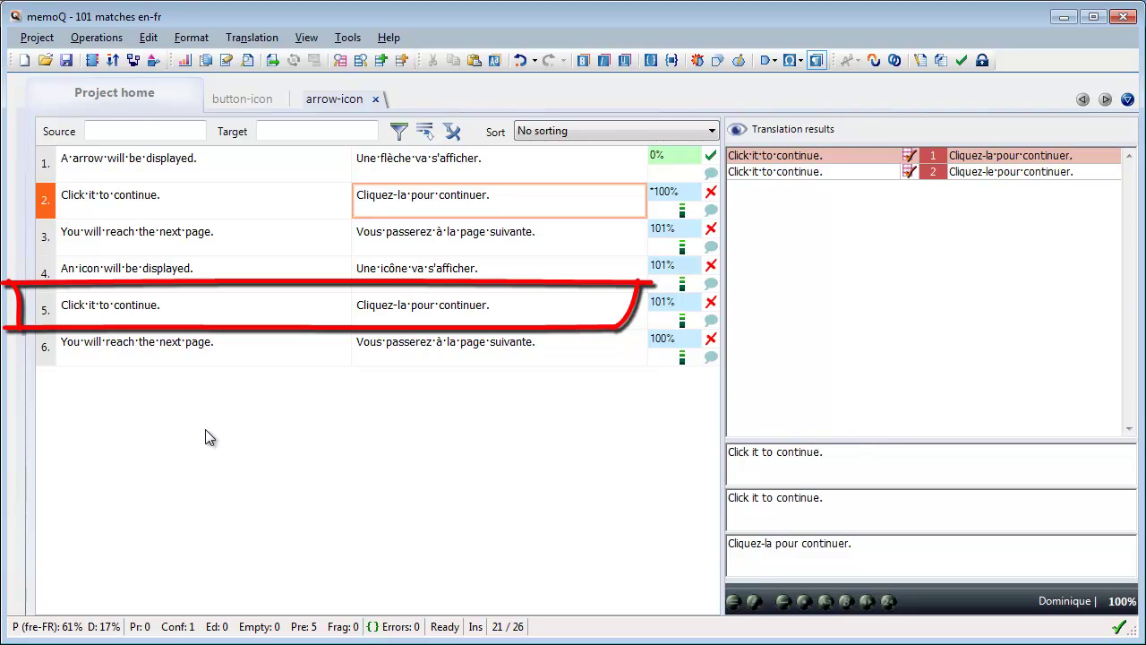
Step: Confirm the pre-translated segments 2–4 along with their repetitions
key("ctrl+Return")
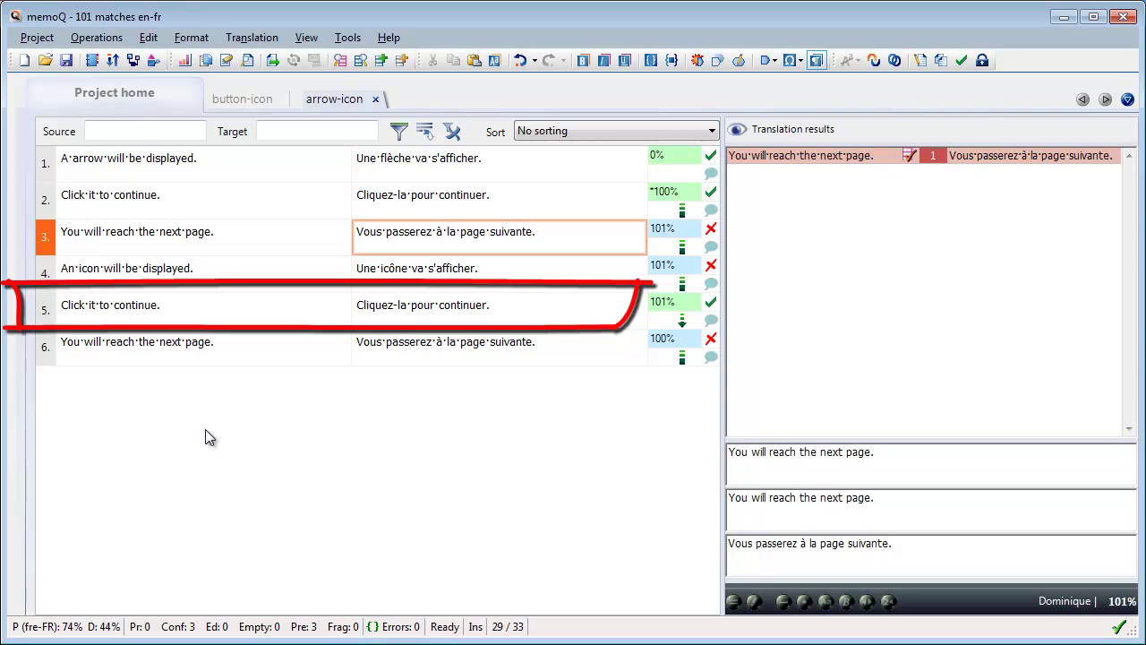
key("ctrl+Return")
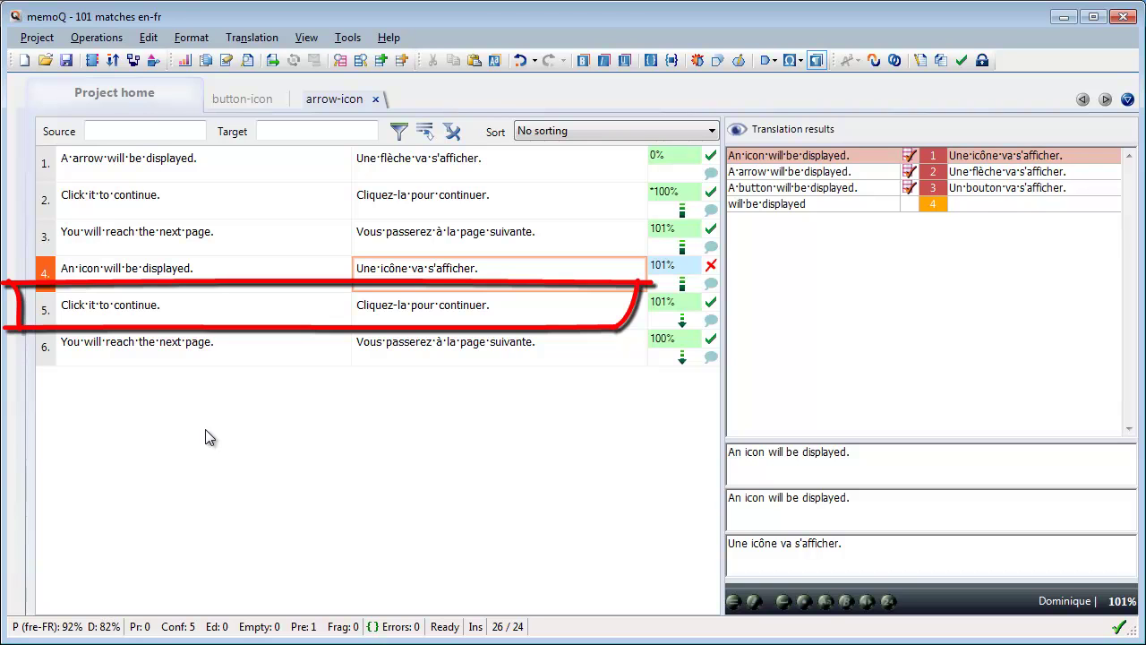
key("ctrl+Return")
Step: Dismiss the notice that no more matching segments remain
key("Return")
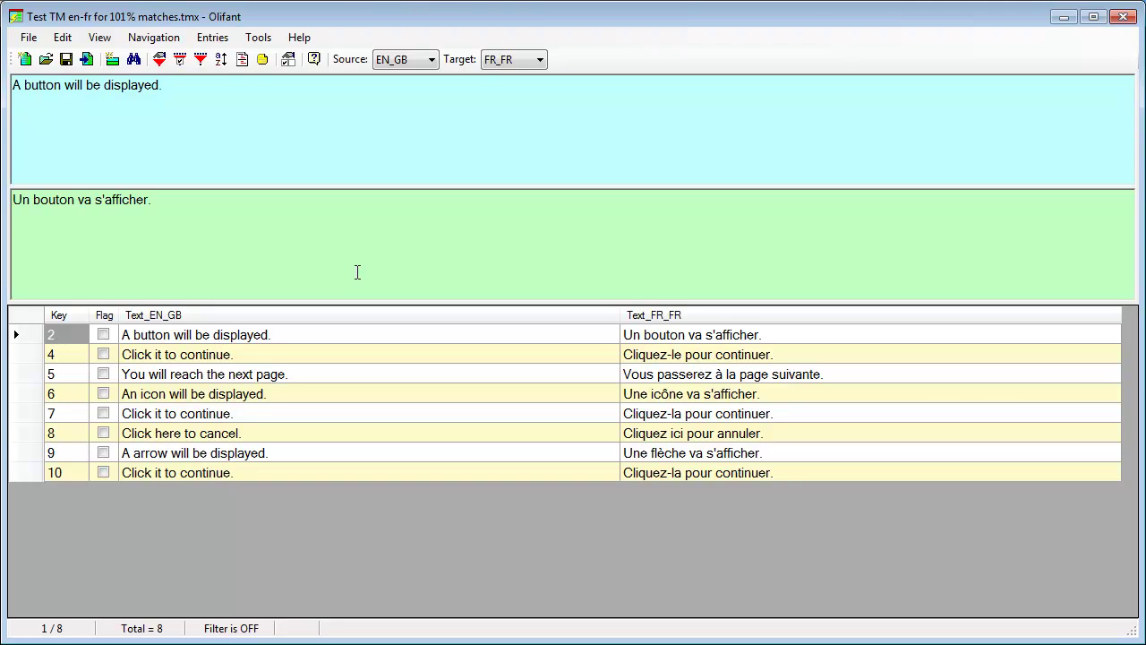
Step: Add @x-context-pre_EN_GB and @x-context-post_EN_GB as visible columns in Olifant's Fields Settings
left_click(99, 40)
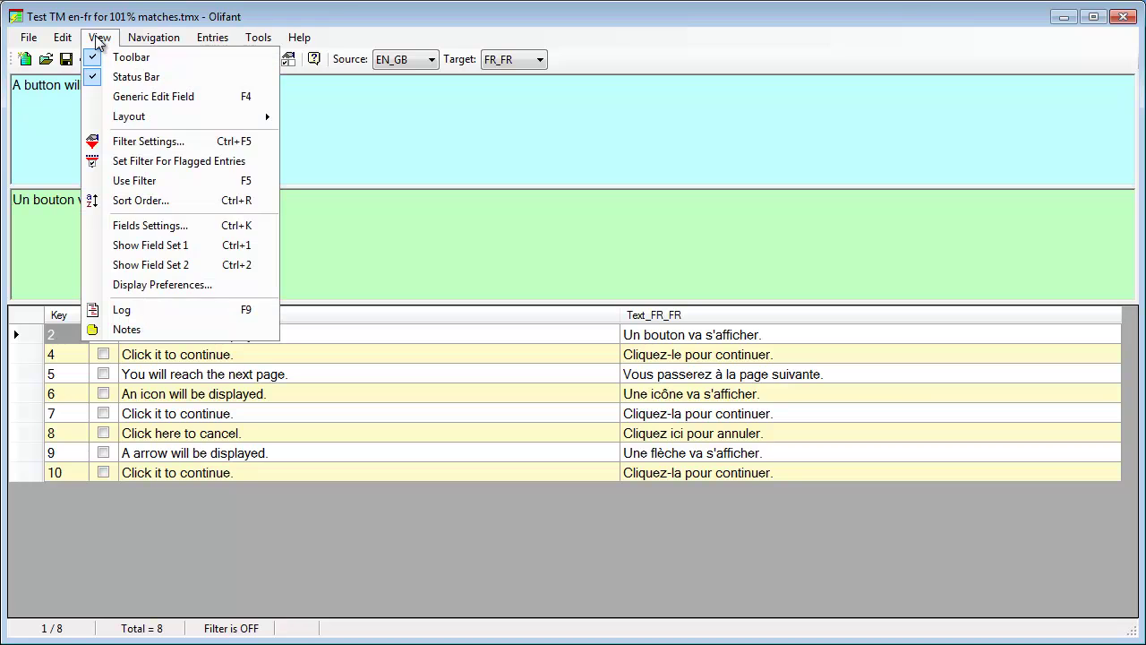
left_click(153, 234)
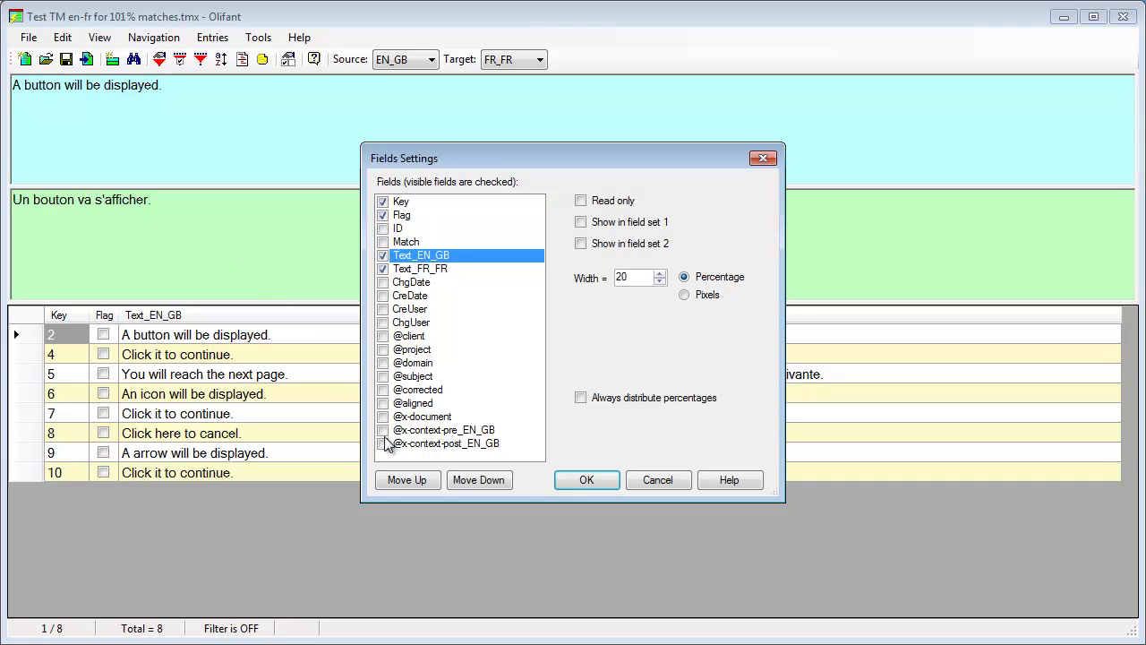
left_click(384, 433)
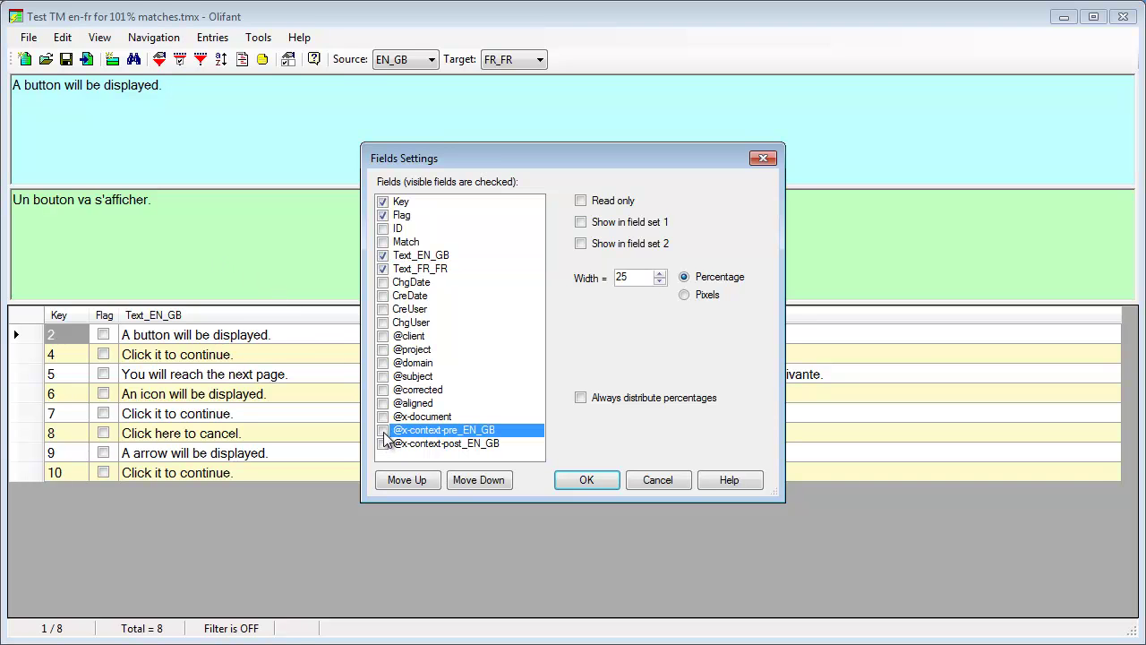
left_click(384, 432)
left_click(384, 443)
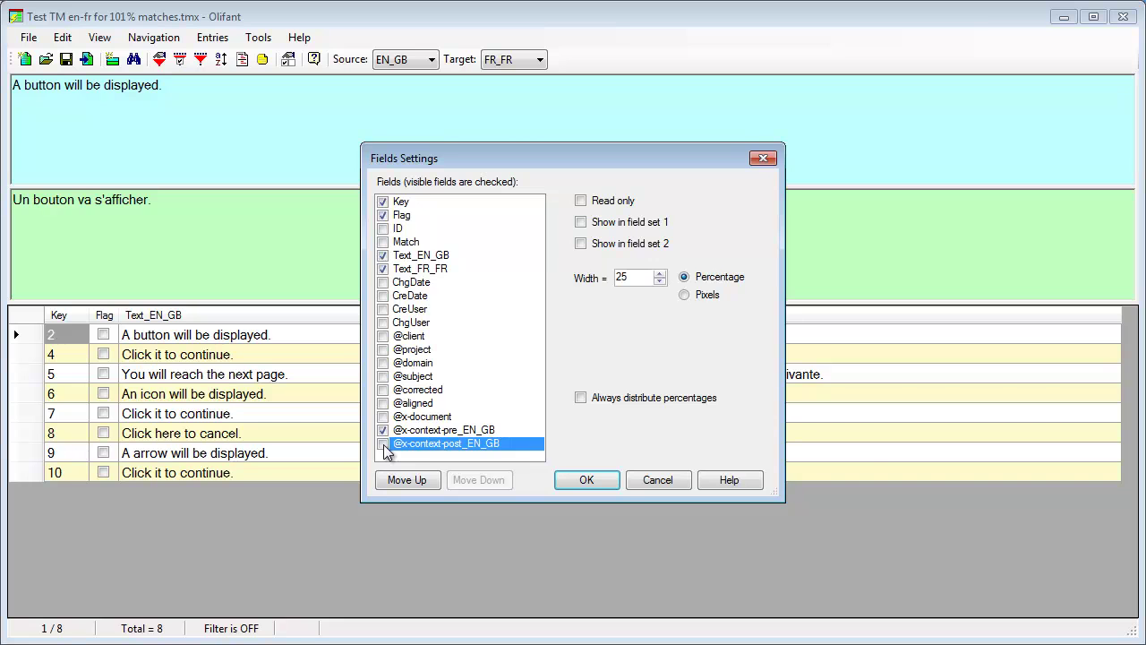
left_click(587, 480)
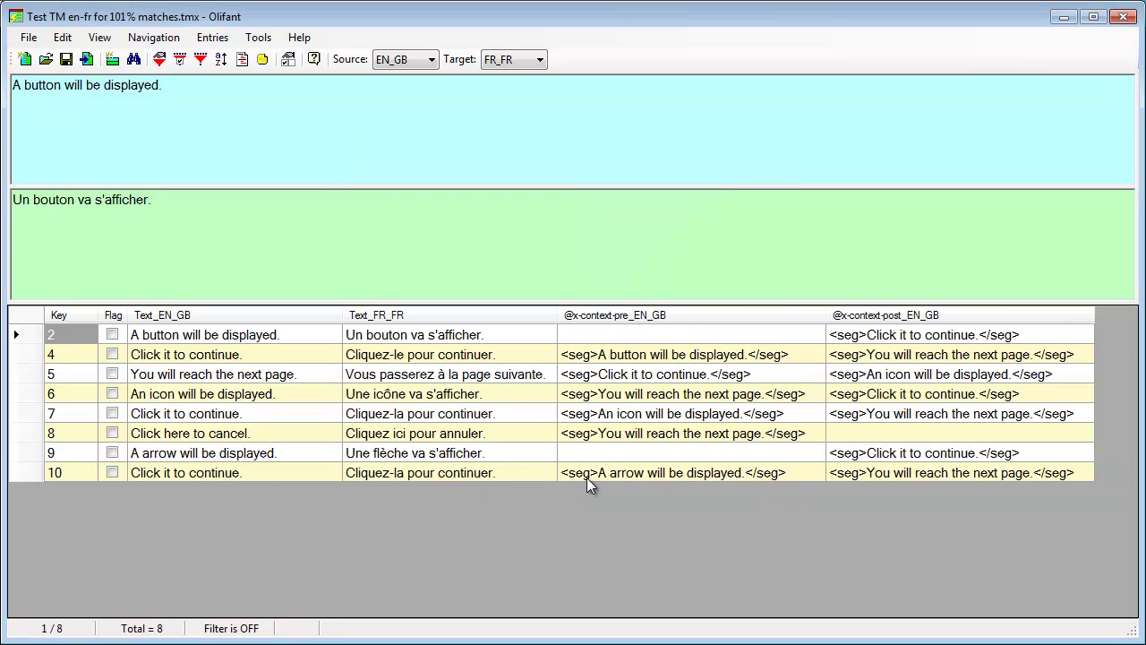